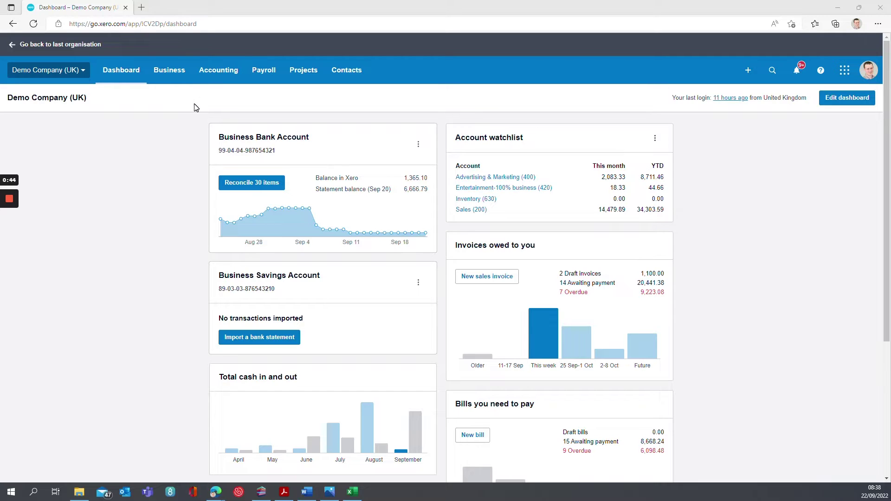
- Open the Trial Balance report from the accounting reports of Demo Company (UK)
click(220, 74)
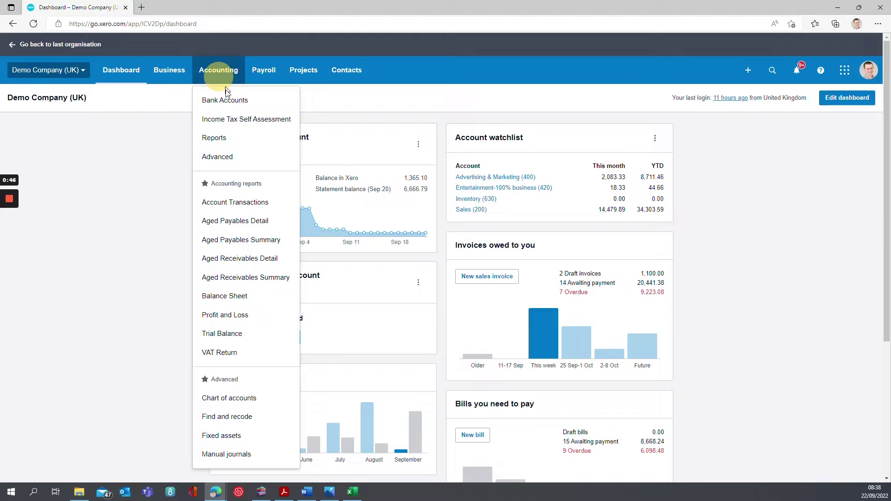
click(223, 136)
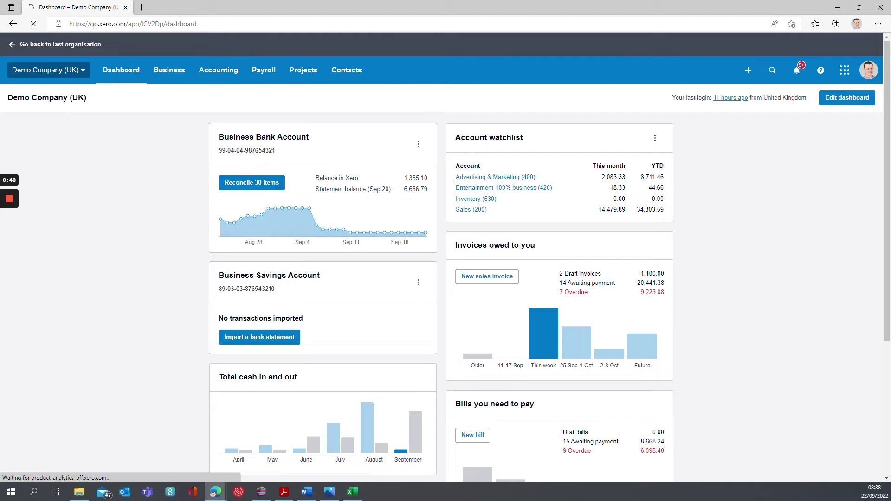
scroll(441, 281, down, 12)
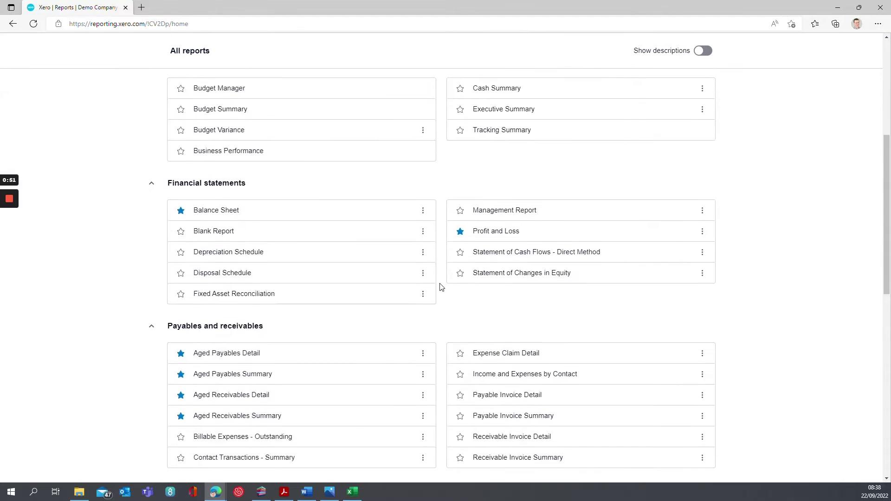
scroll(443, 281, down, 5)
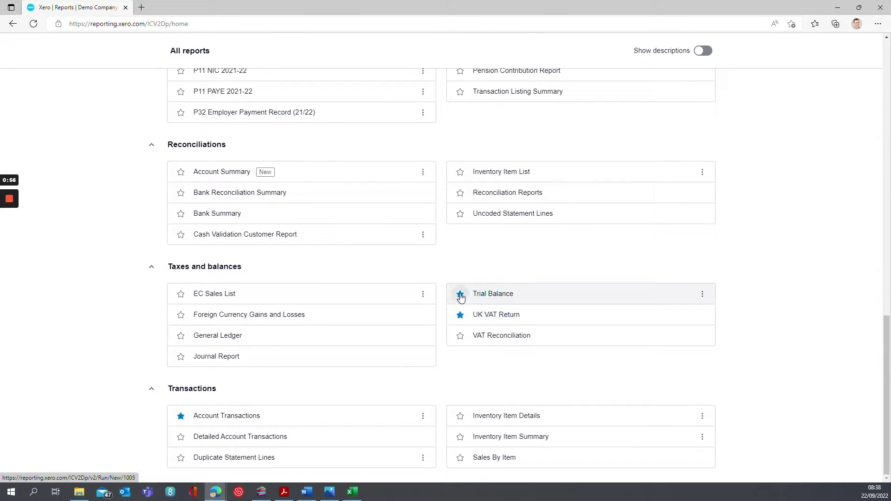
click(493, 297)
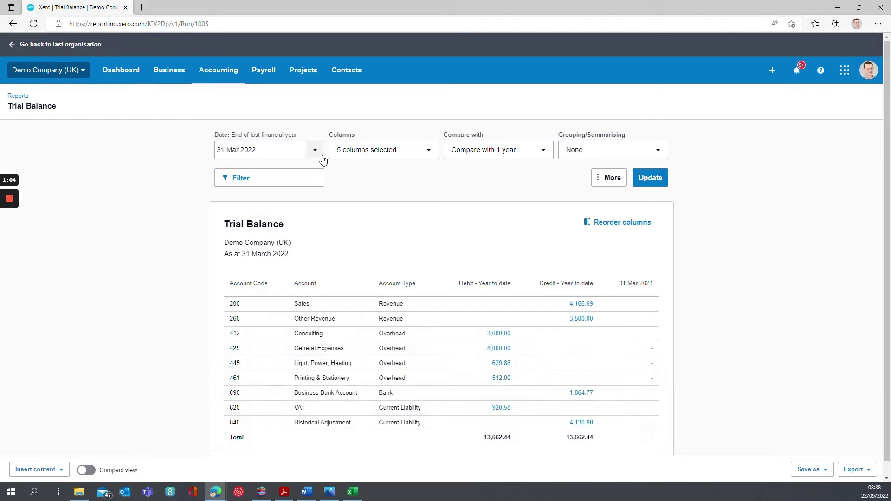
- Set the Trial Balance date to the end of last month, 31 Aug 2022, update the report and review its accounts
click(315, 150)
click(345, 195)
click(650, 178)
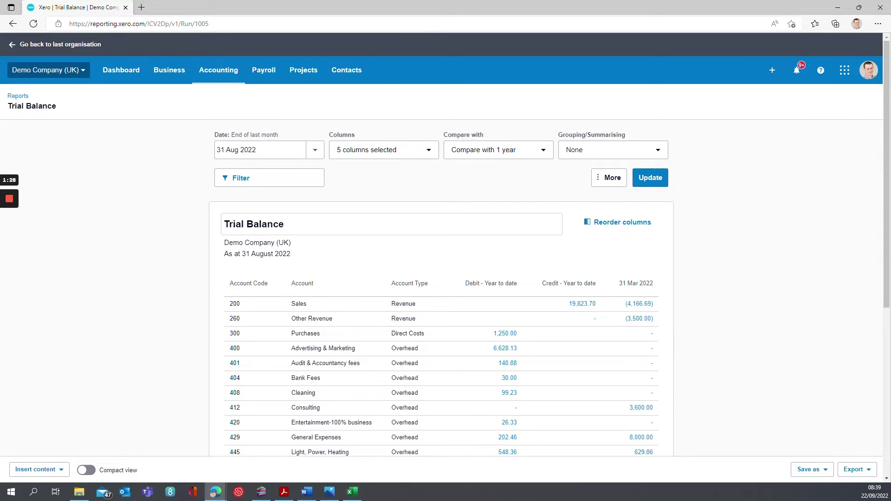
scroll(507, 236, down, 5)
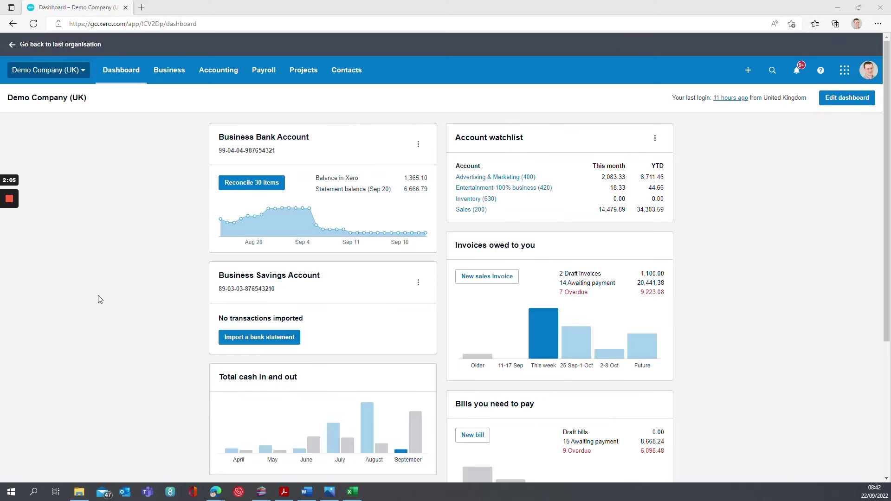
- Switch to the Wages payable.xlsx workbook in Excel
click(355, 495)
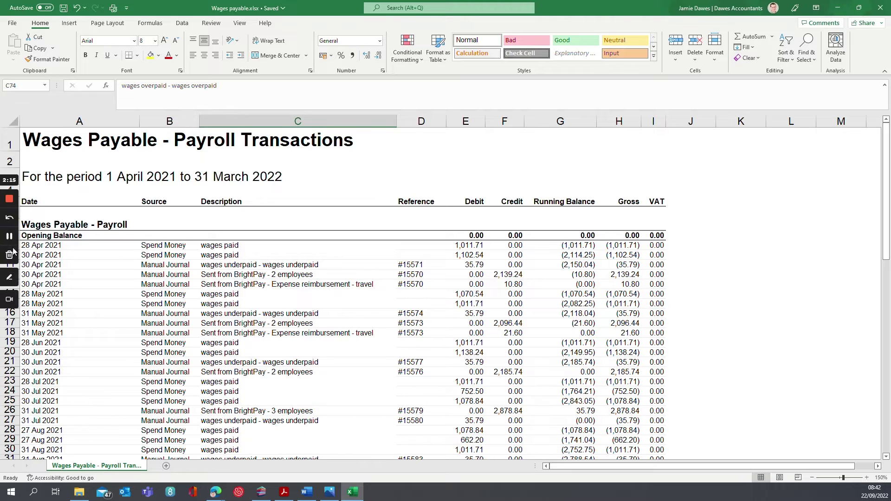
click(8, 236)
click(7, 236)
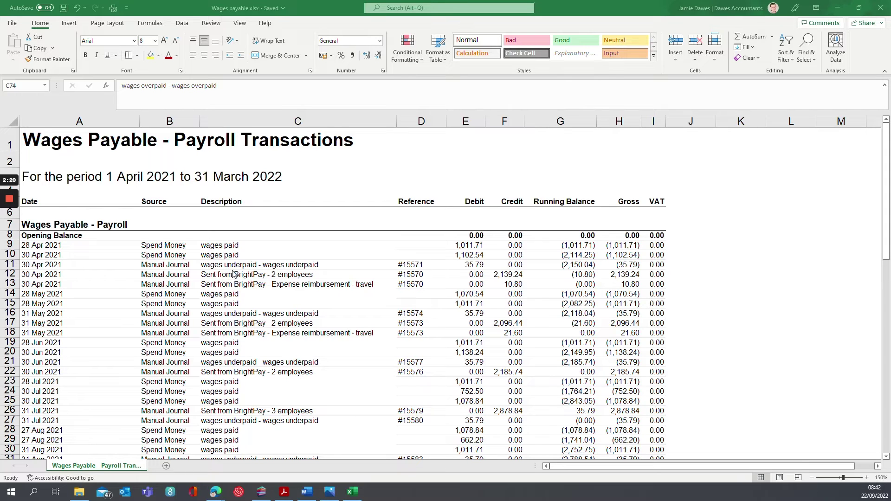
click(189, 286)
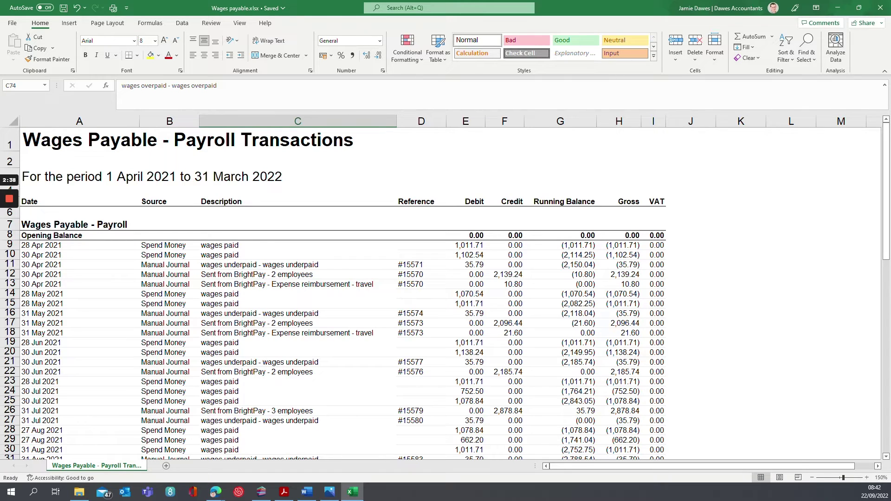
- Examine the April 2021 BrightPay credit, the wages paid debits, the entry dates and the month-end running balance
click(509, 275)
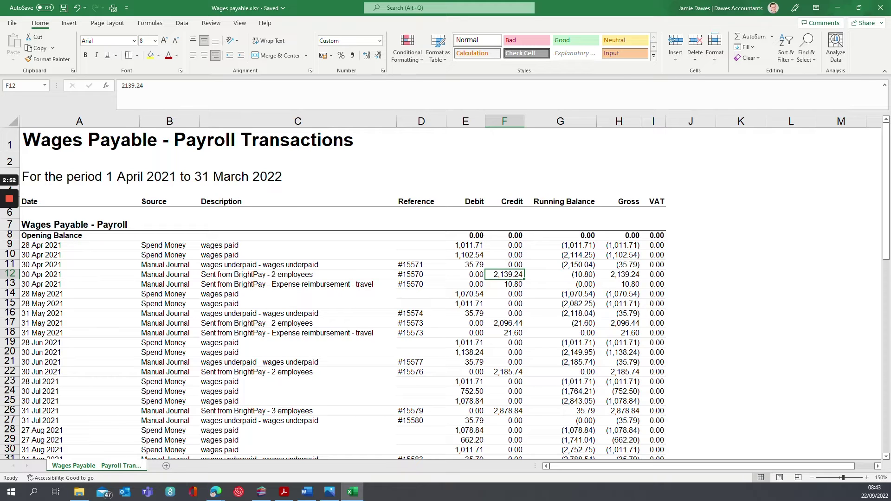
click(464, 245)
click(469, 255)
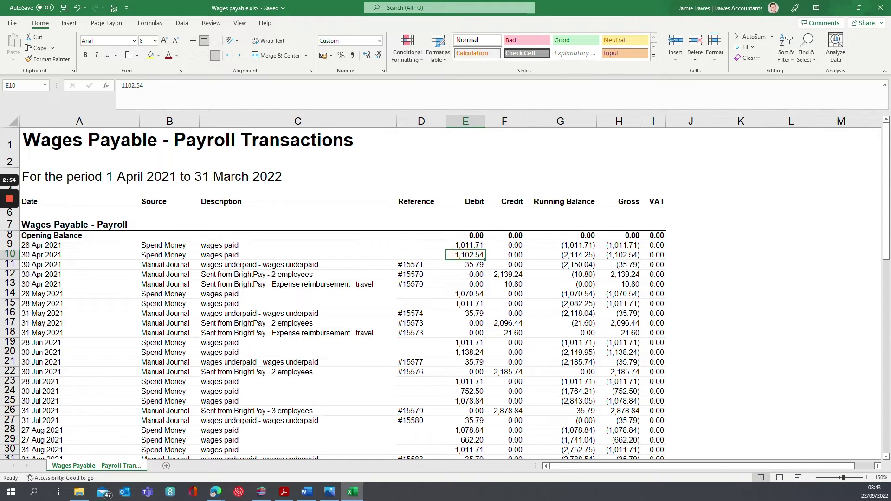
click(472, 284)
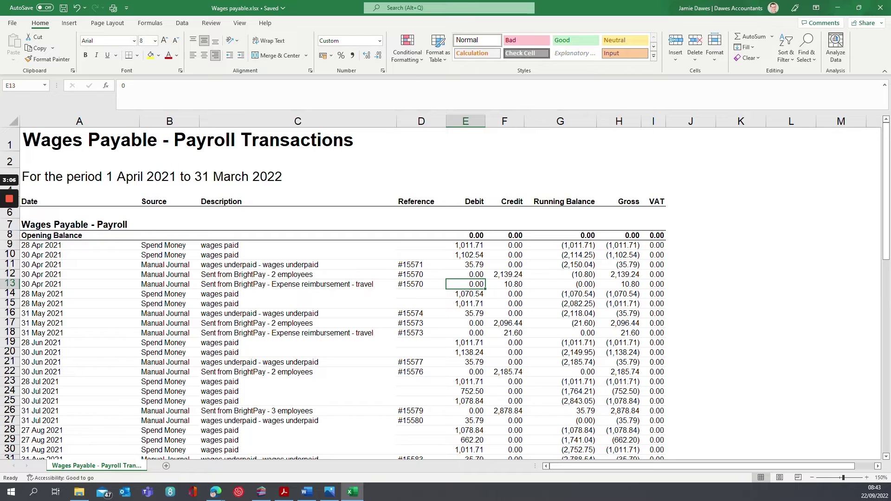
drag(46, 245, 58, 281)
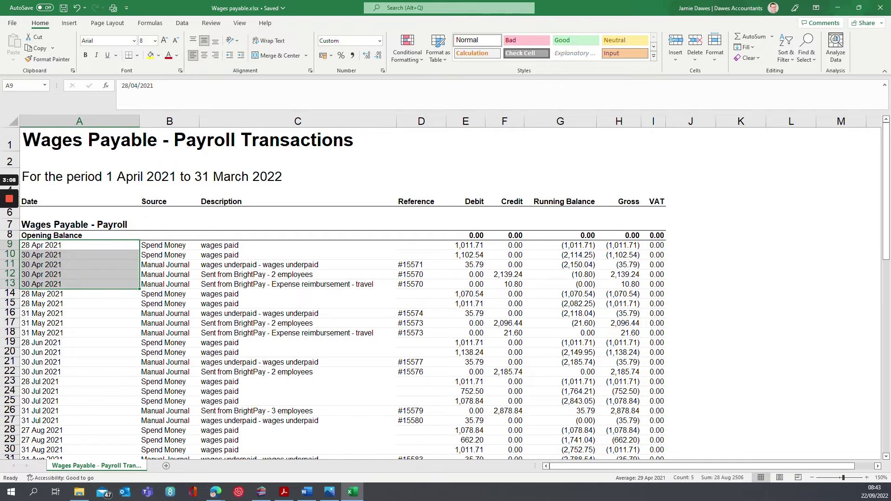
click(576, 284)
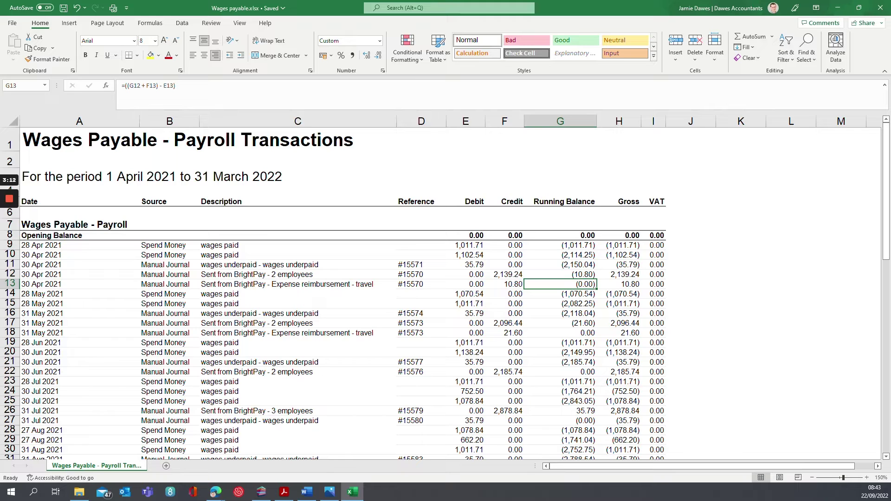
- Compare the April 2021 net wages credit in F12 with the 30 Apr wages payment in row 10 and the running balance in G13
click(507, 275)
click(470, 254)
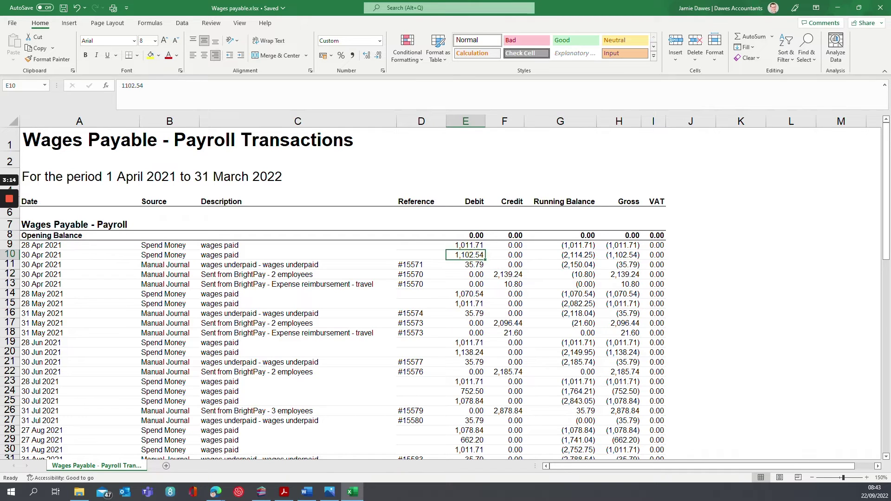
click(577, 282)
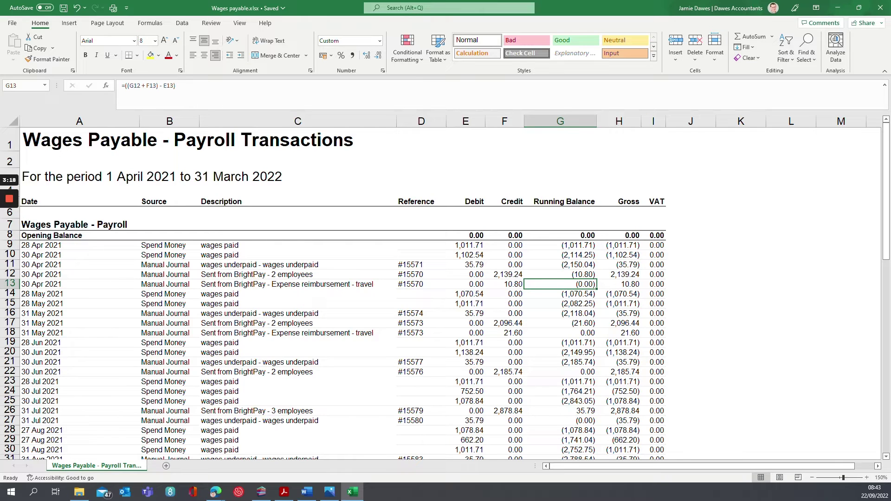
click(500, 274)
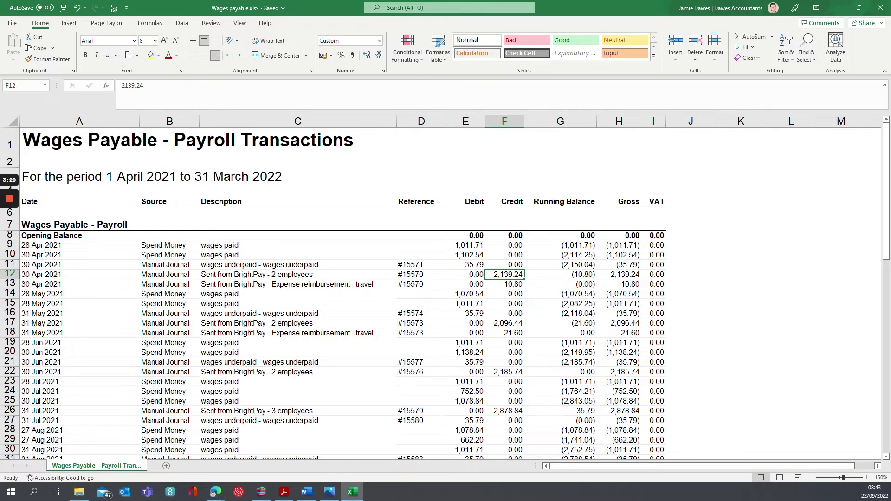
click(466, 255)
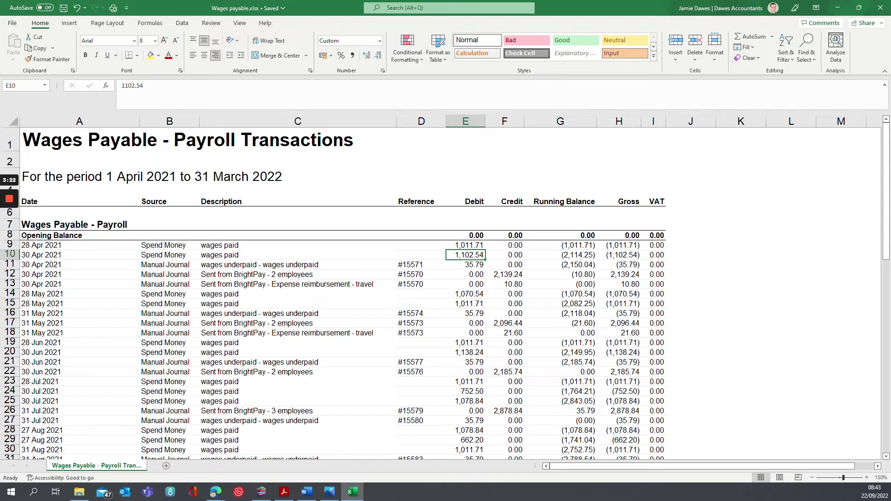
click(577, 282)
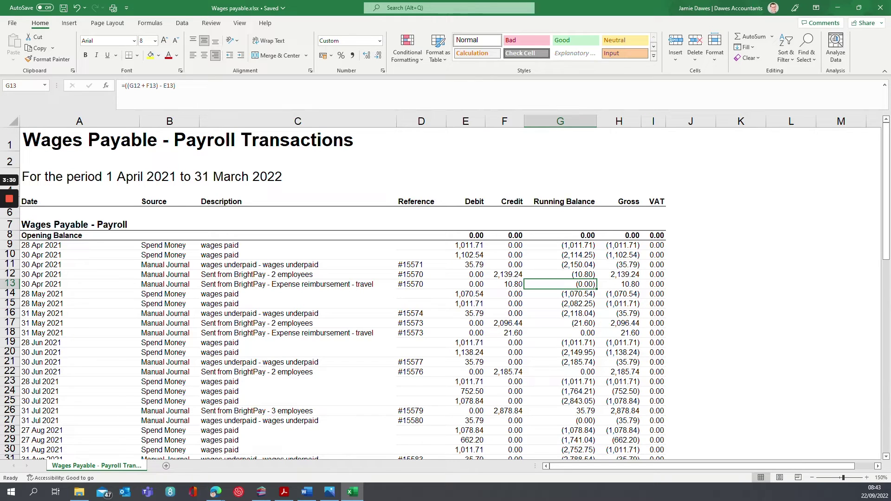
click(172, 255)
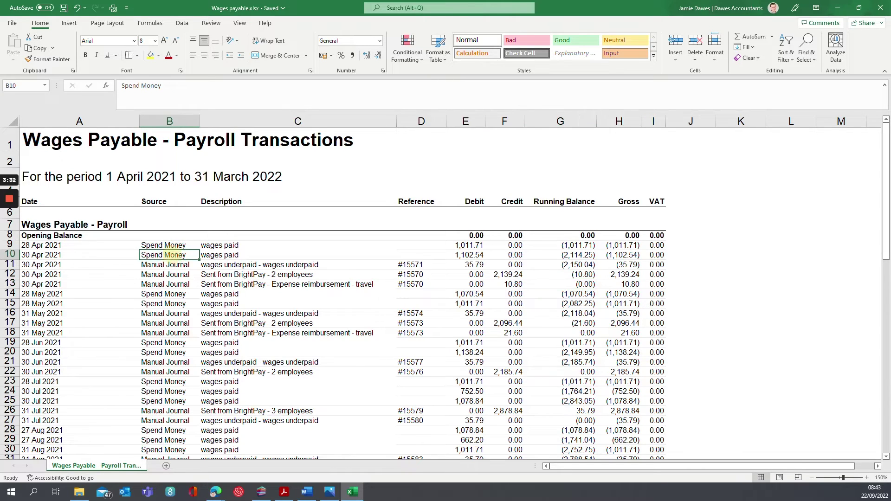
click(231, 256)
click(462, 256)
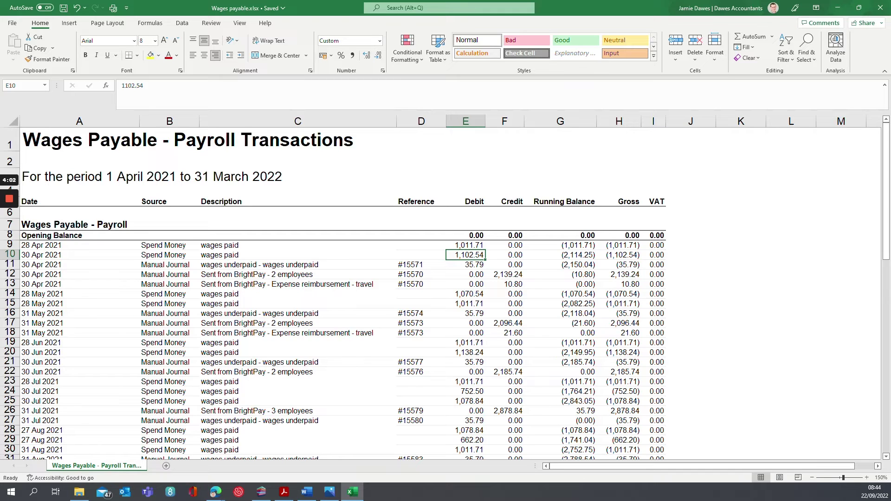
- Follow the Running Balance column down through the April and May 2021 entries to cell G18
key(Right)
key(Right)
key(Down)
key(Down)
key(Down)
key(Down)
key(Down)
key(Down)
key(Down)
key(Down)
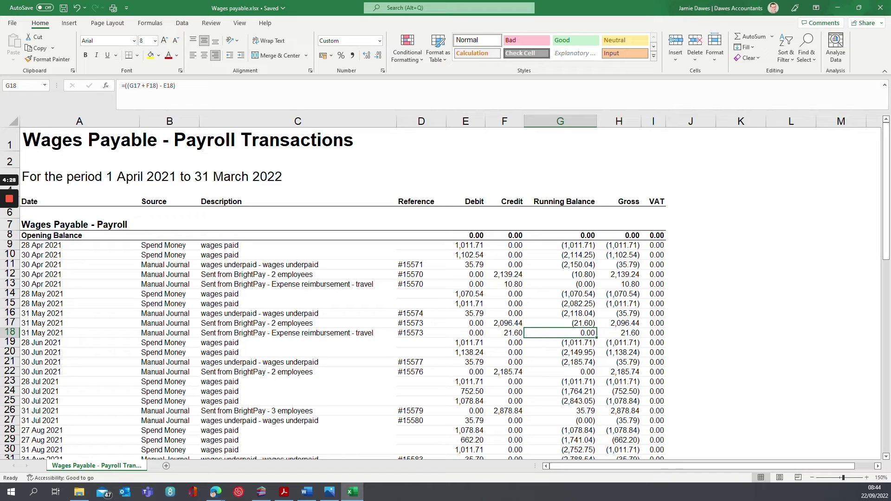
- Check the April 2021 credit and first May payment, and review the remaining transactions down to the closing balance at 31 March 2022
click(509, 276)
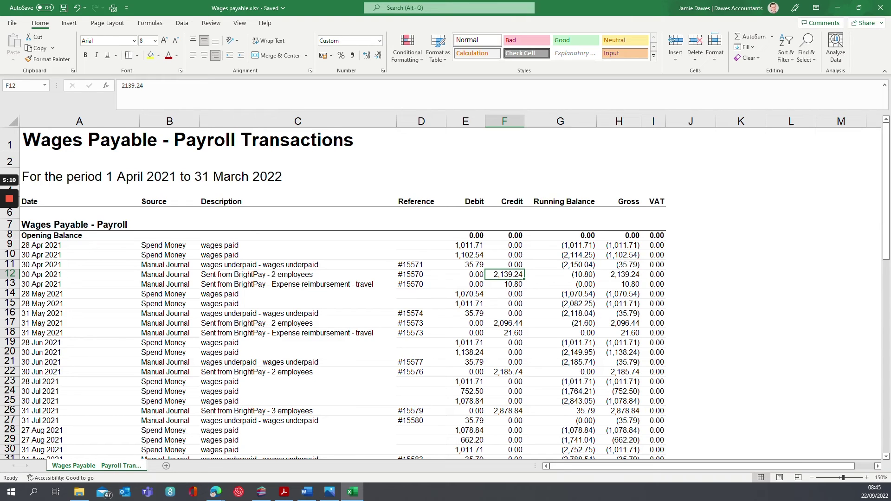
click(467, 295)
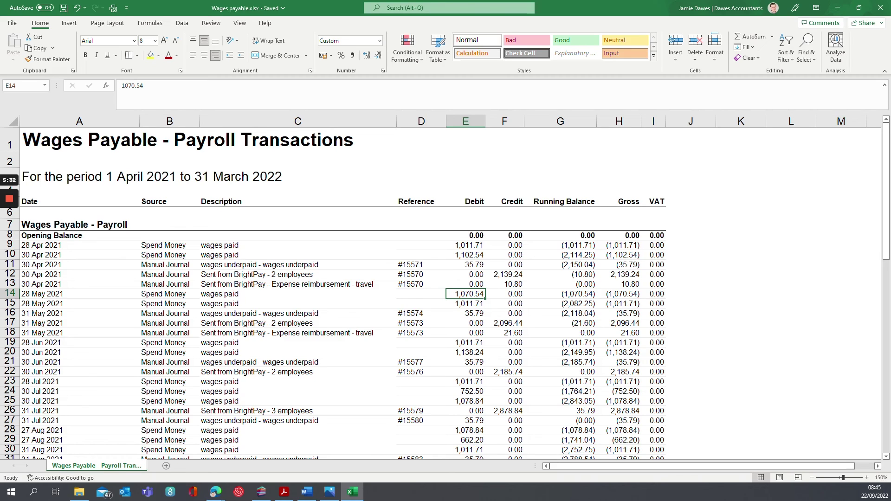
scroll(401, 263, down, 20)
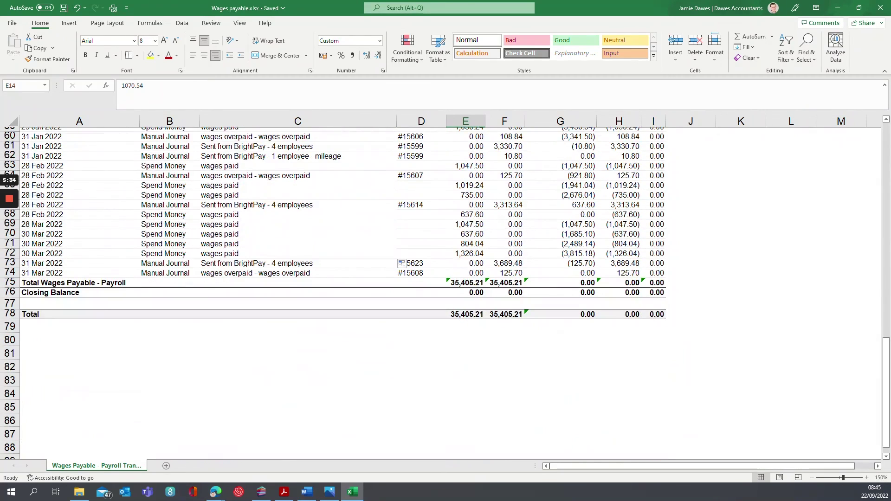
scroll(401, 263, up, 5)
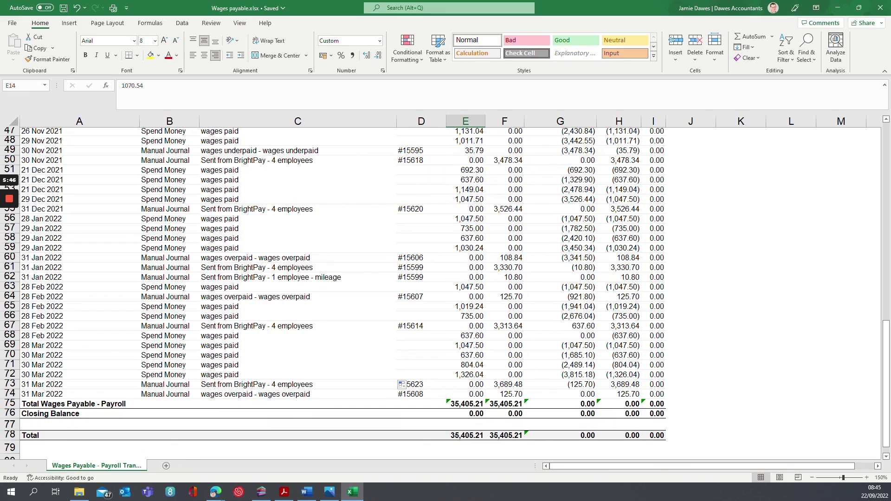
scroll(402, 384, up, 15)
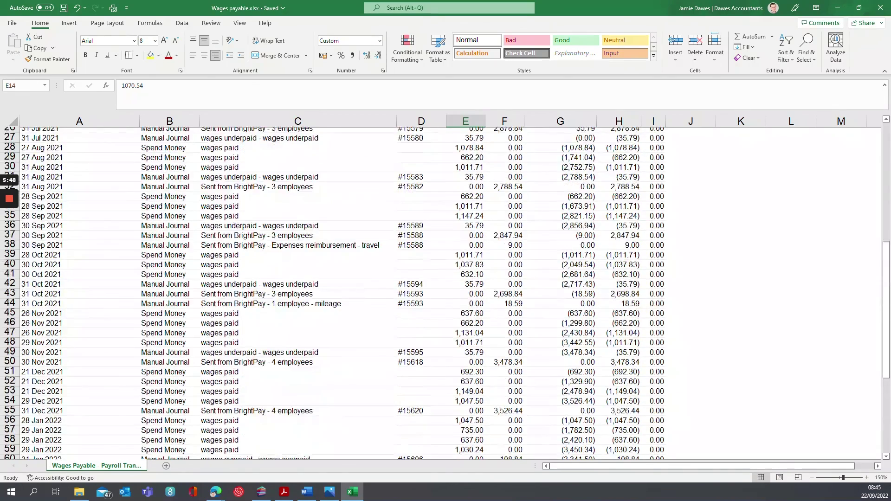